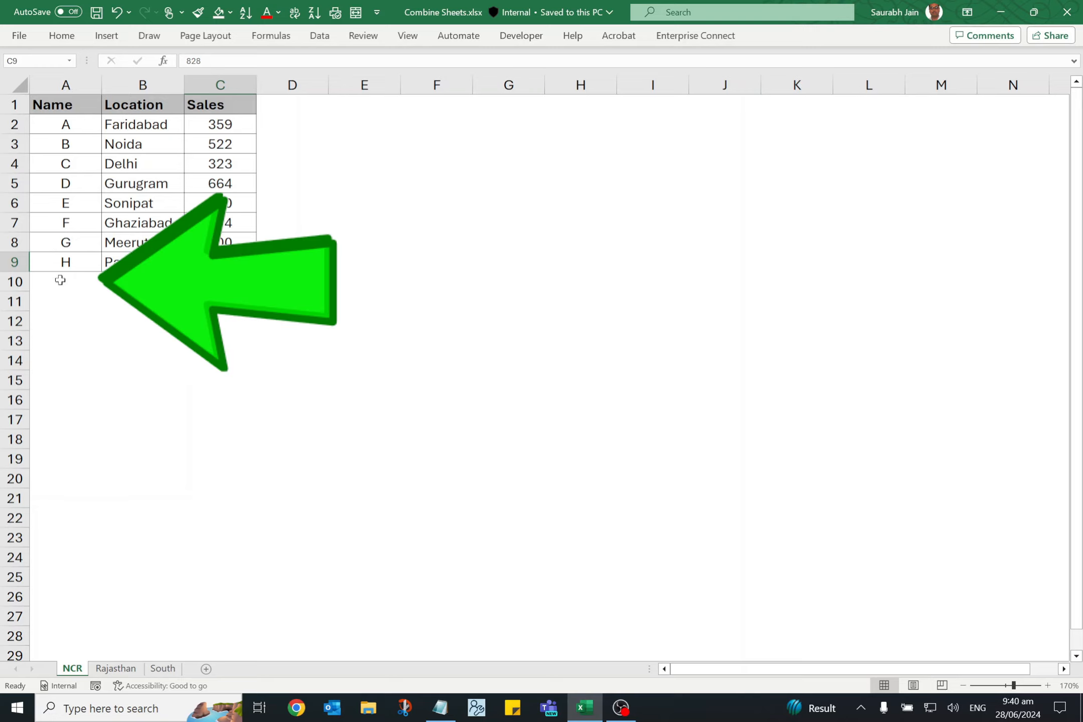
Start a VSTACK formula in cell A10 of the NCR sheet with the Rajasthan range $A$2:$C$9 as the first array.
left_click(60, 279)
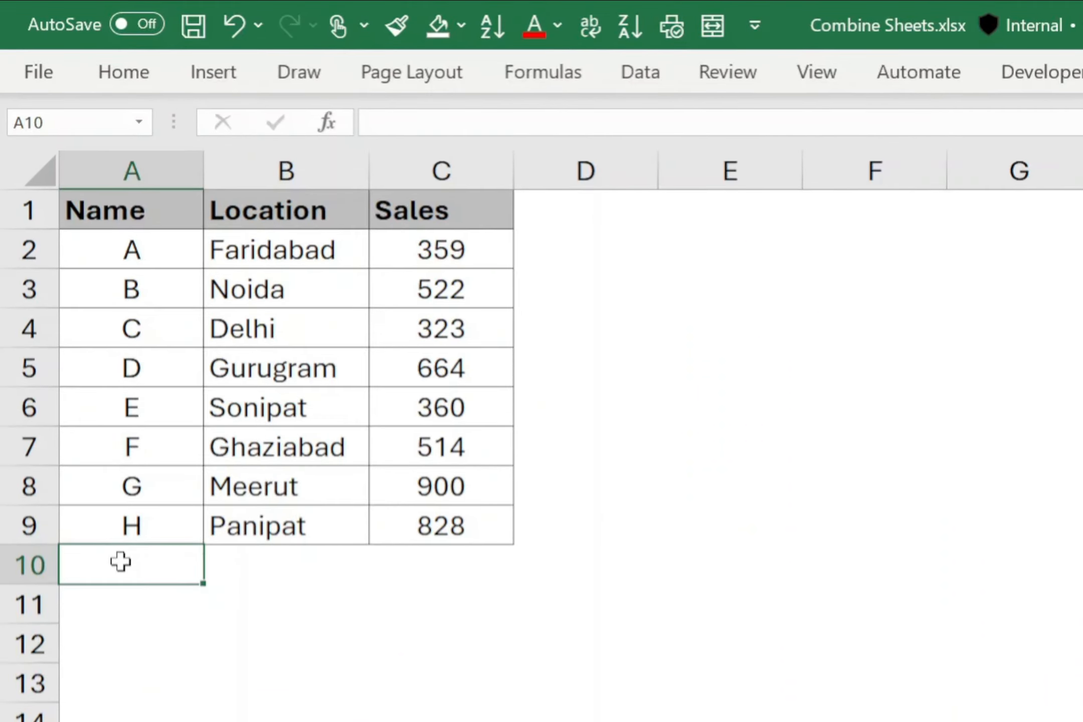
type("=VST")
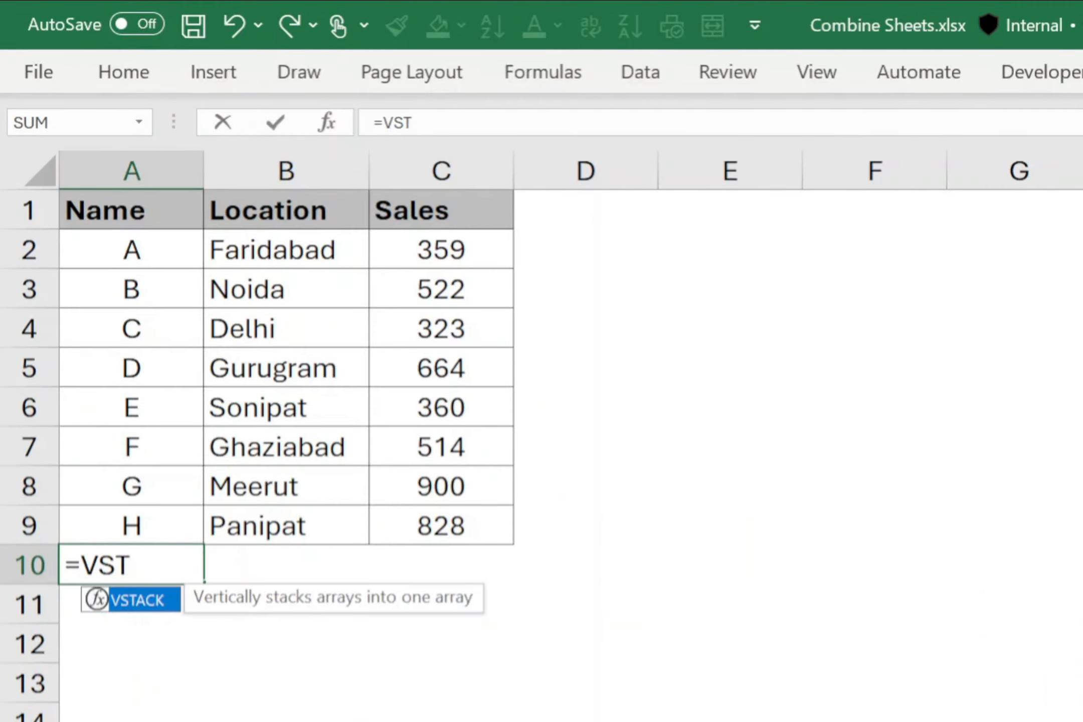
type("ACK")
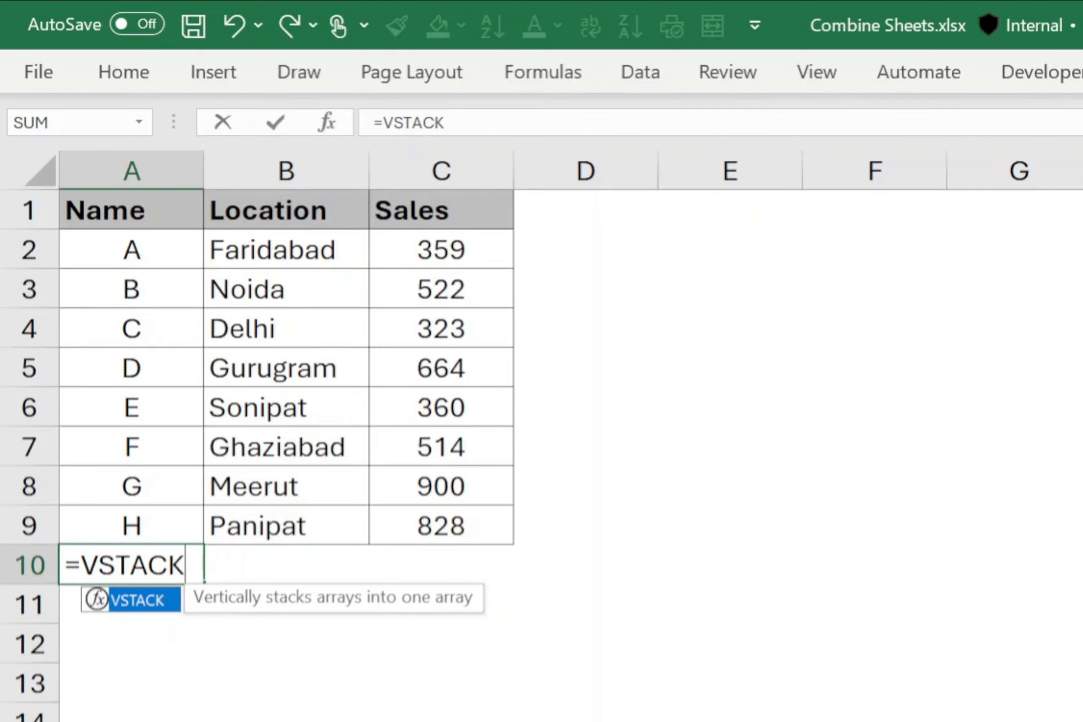
type("(")
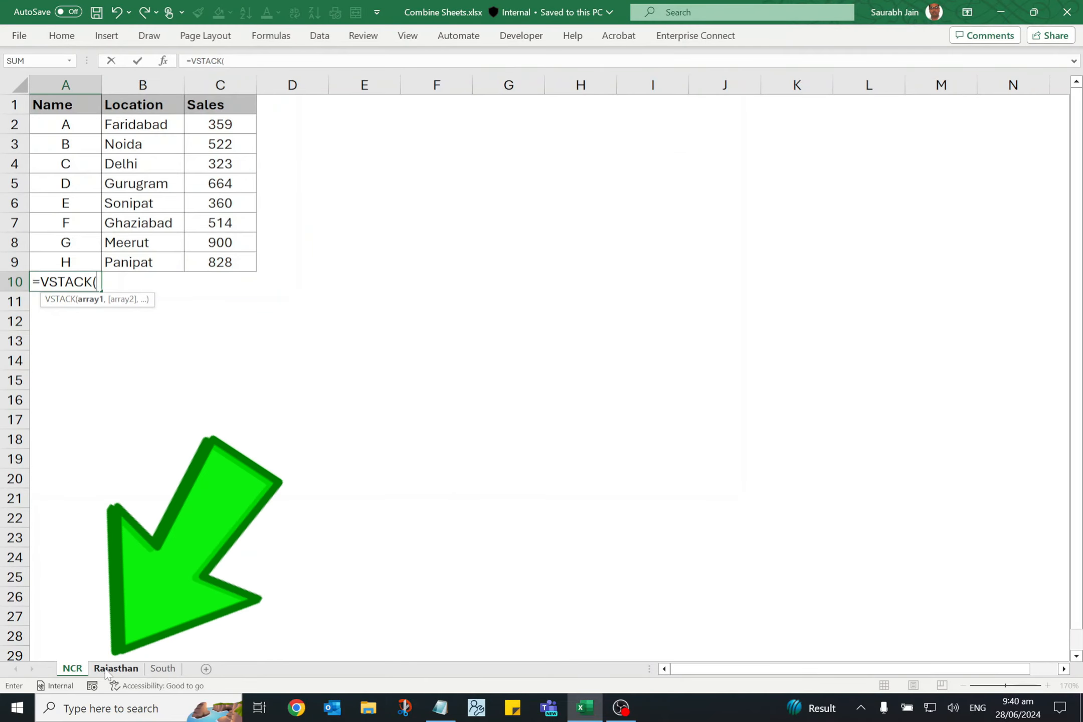
left_click(106, 670)
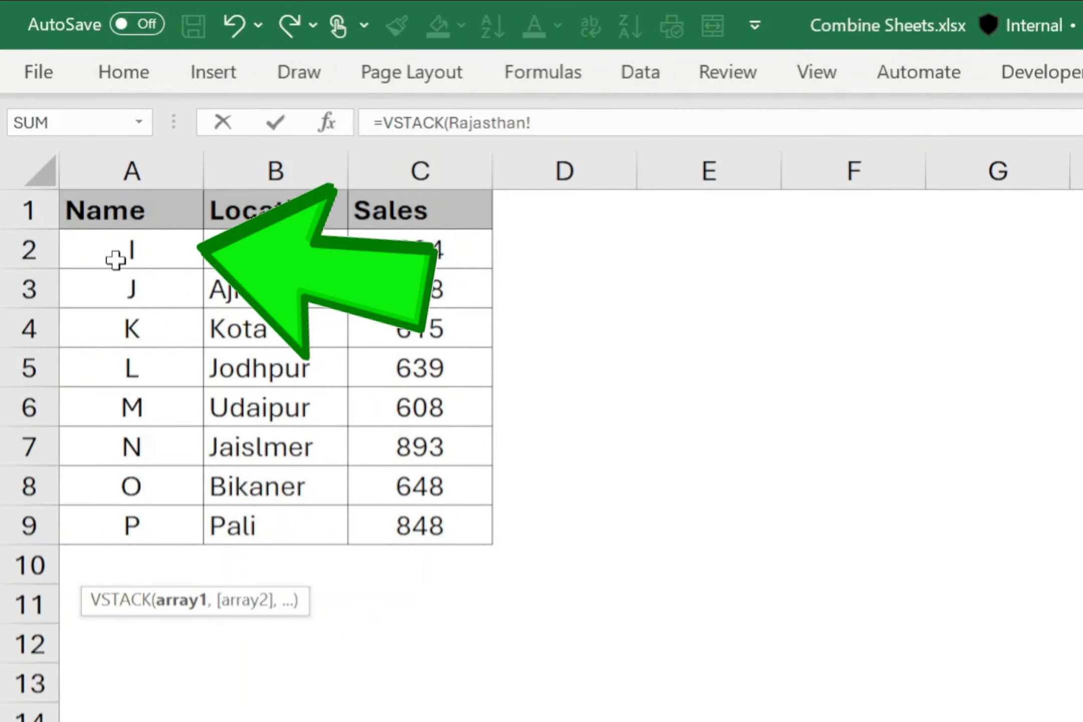
left_click(116, 260)
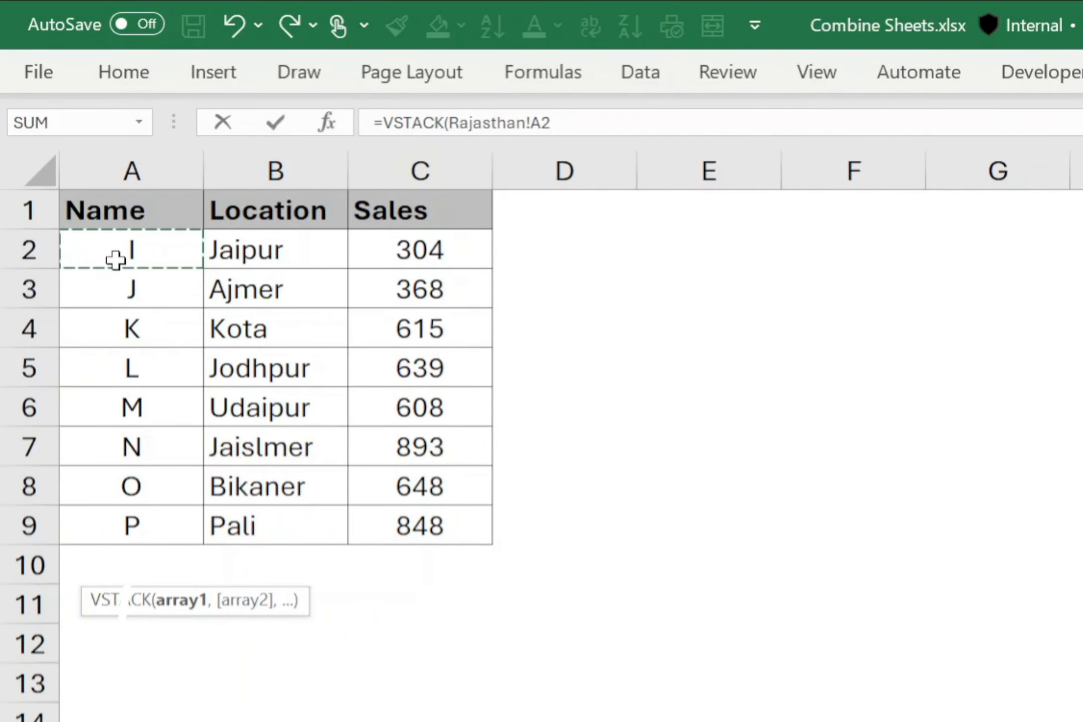
key("ctrl+shift+End")
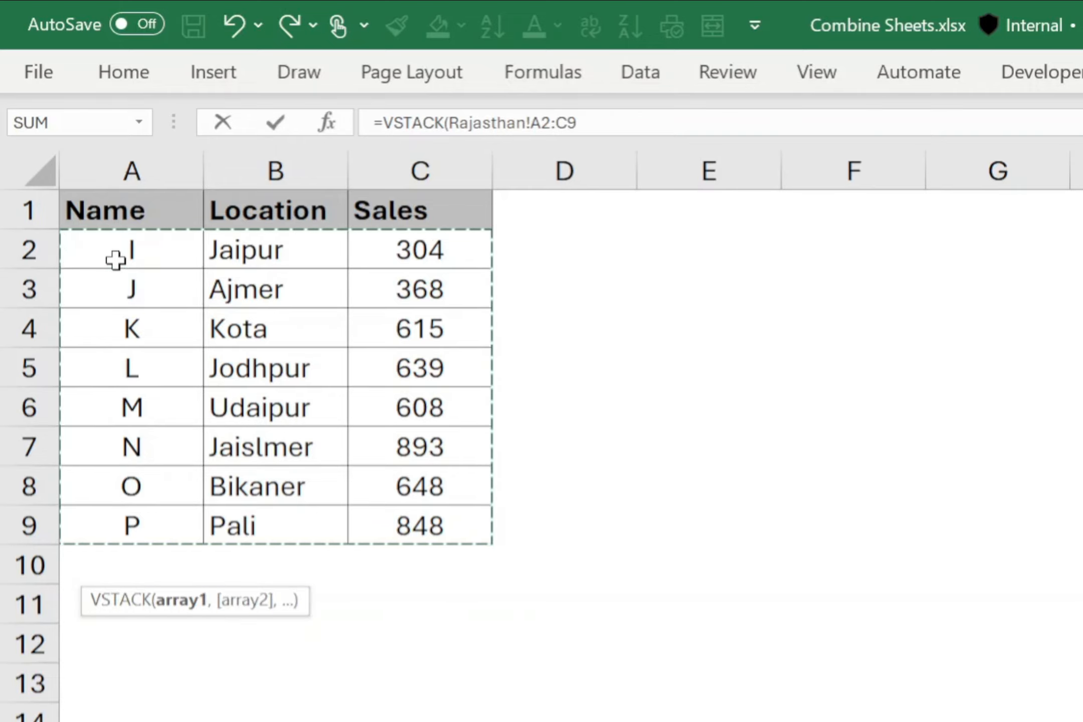
key("F4")
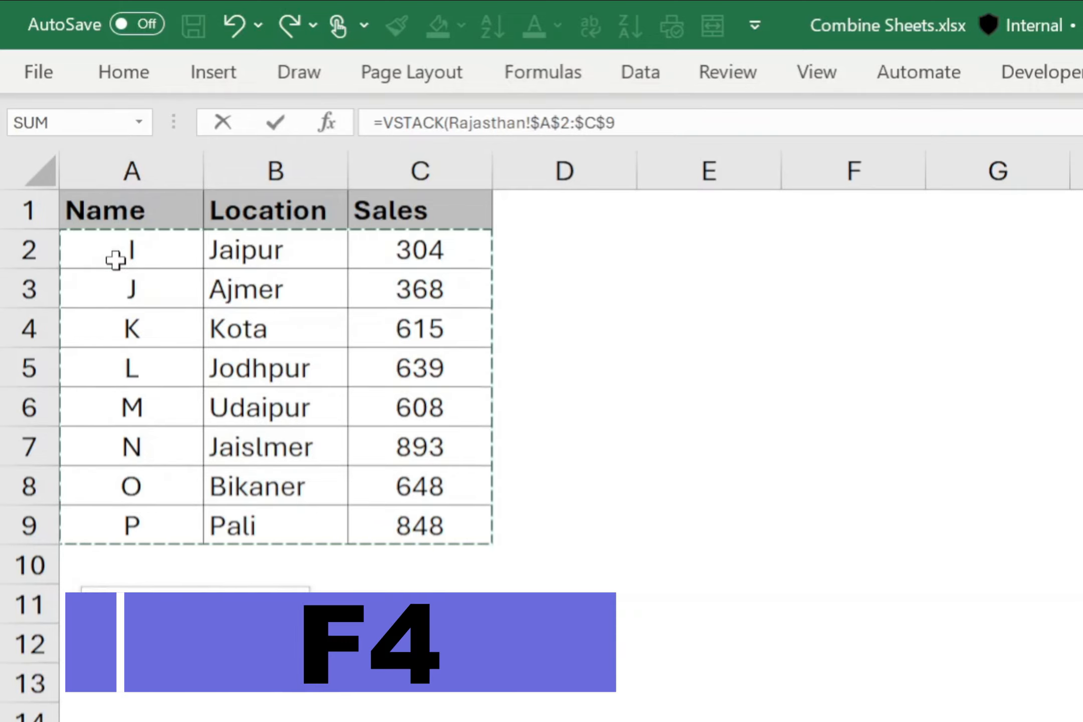
Add the South range $A$2:$C$11 as the second VSTACK array and complete the formula.
type(",")
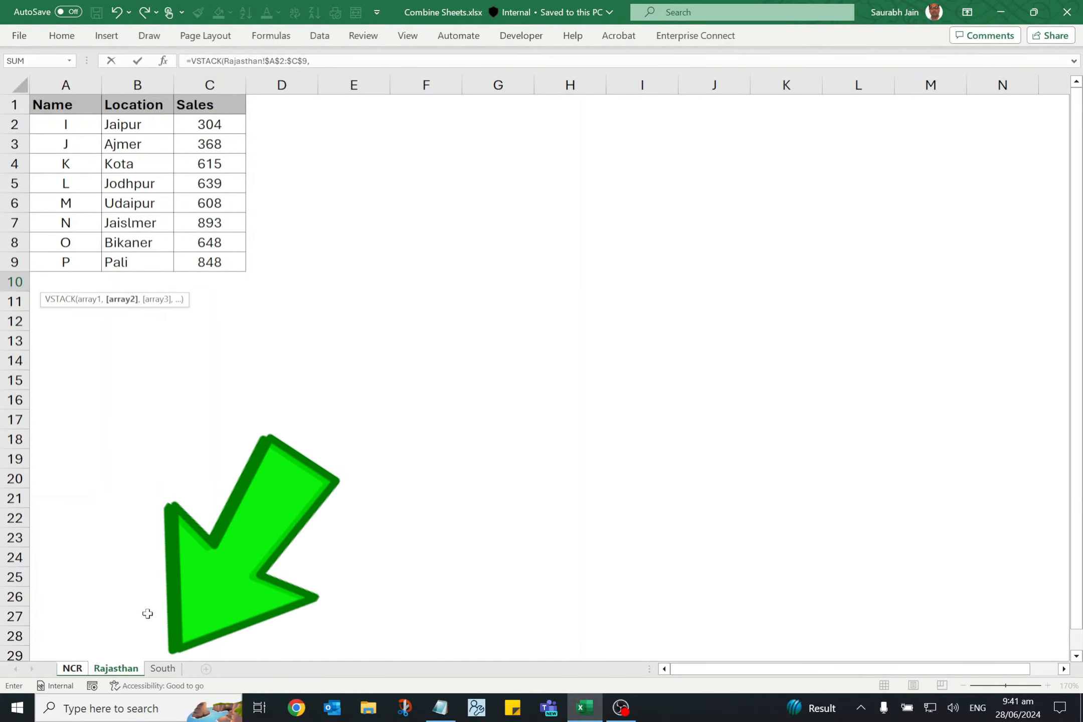
left_click(171, 668)
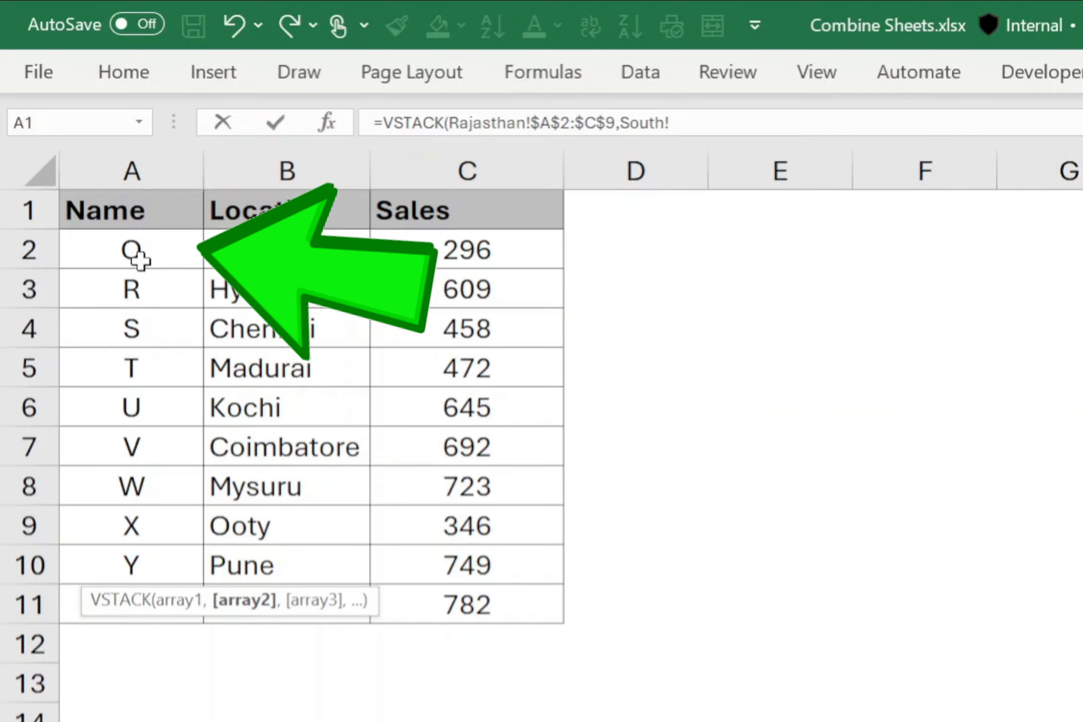
left_click(136, 258)
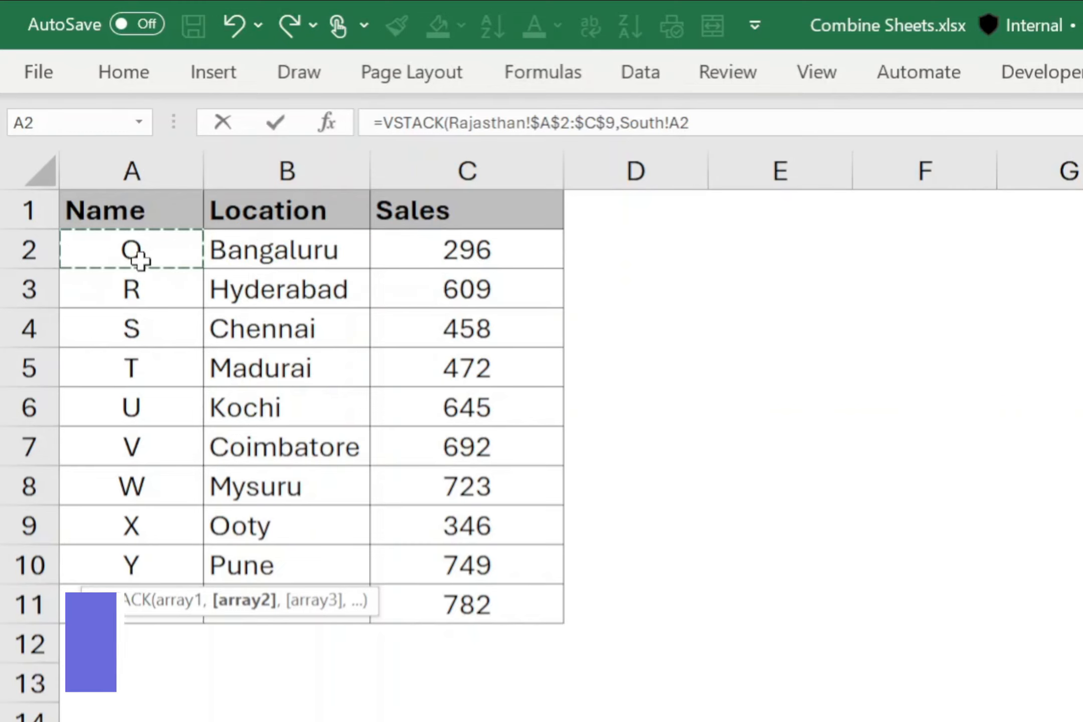
key("ctrl+shift+End")
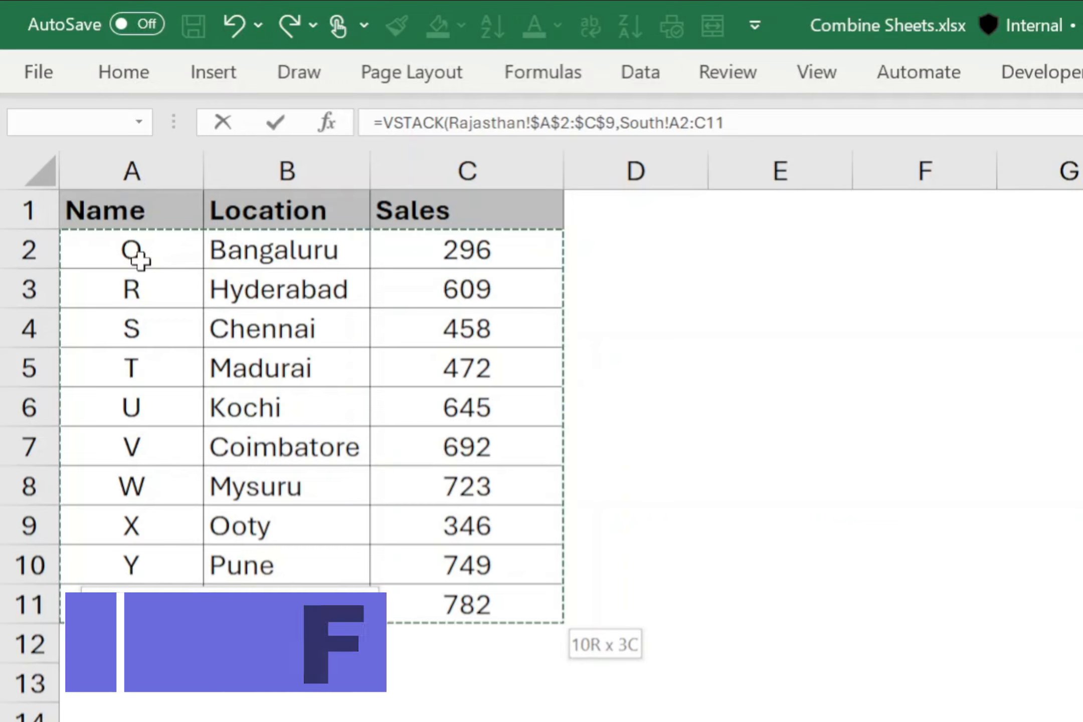
key("F4")
type(")")
key("Return")
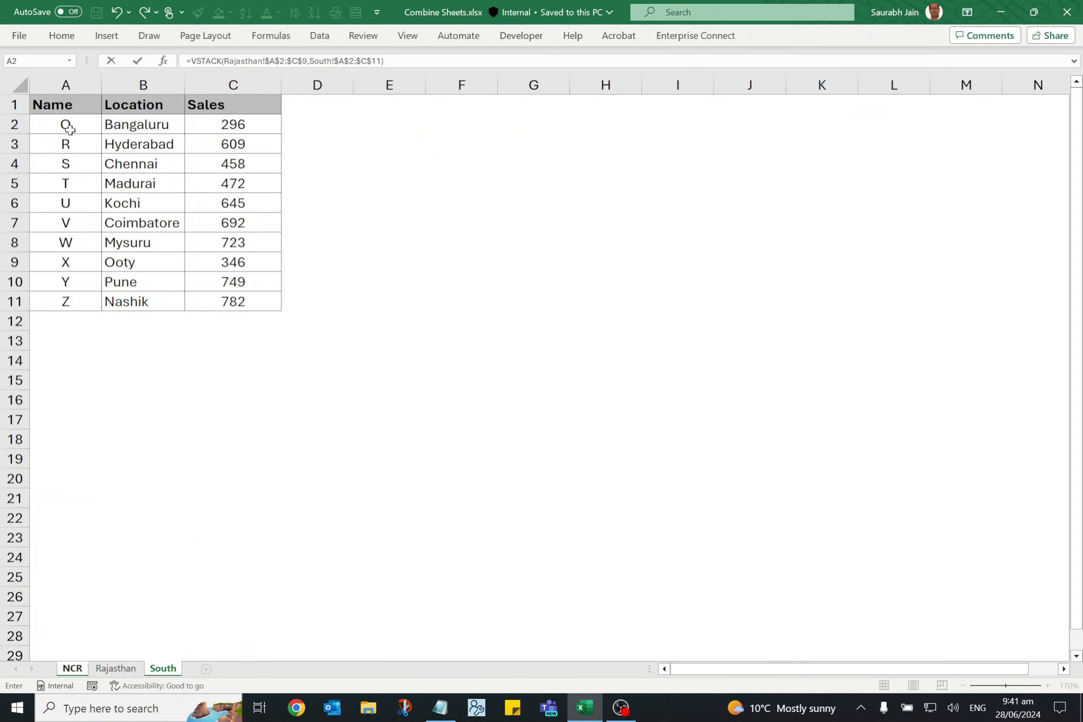
key("Return")
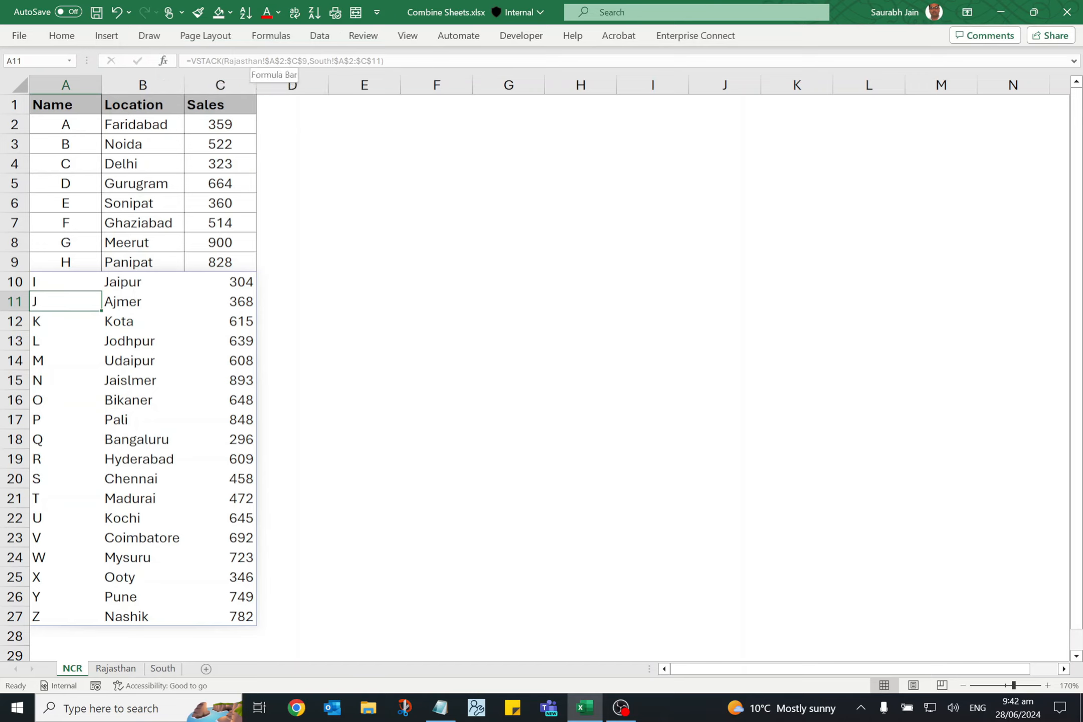
Replace the VSTACK results in A10:C27 with static values using Paste Special Values.
left_click(62, 281)
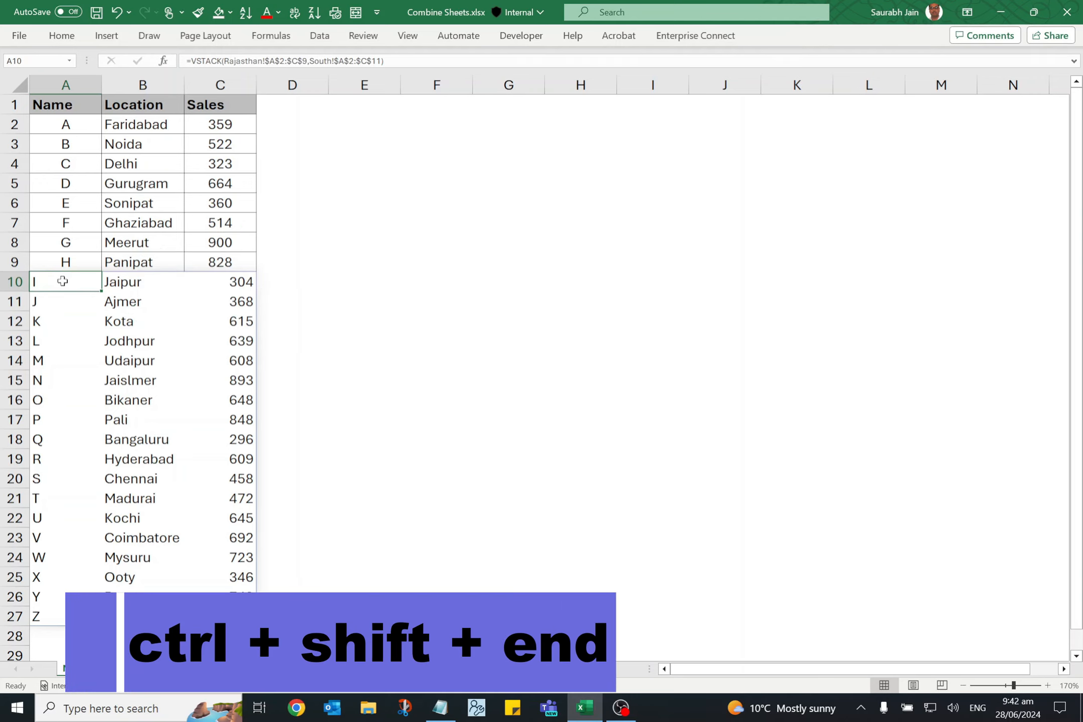
key("ctrl+shift+End")
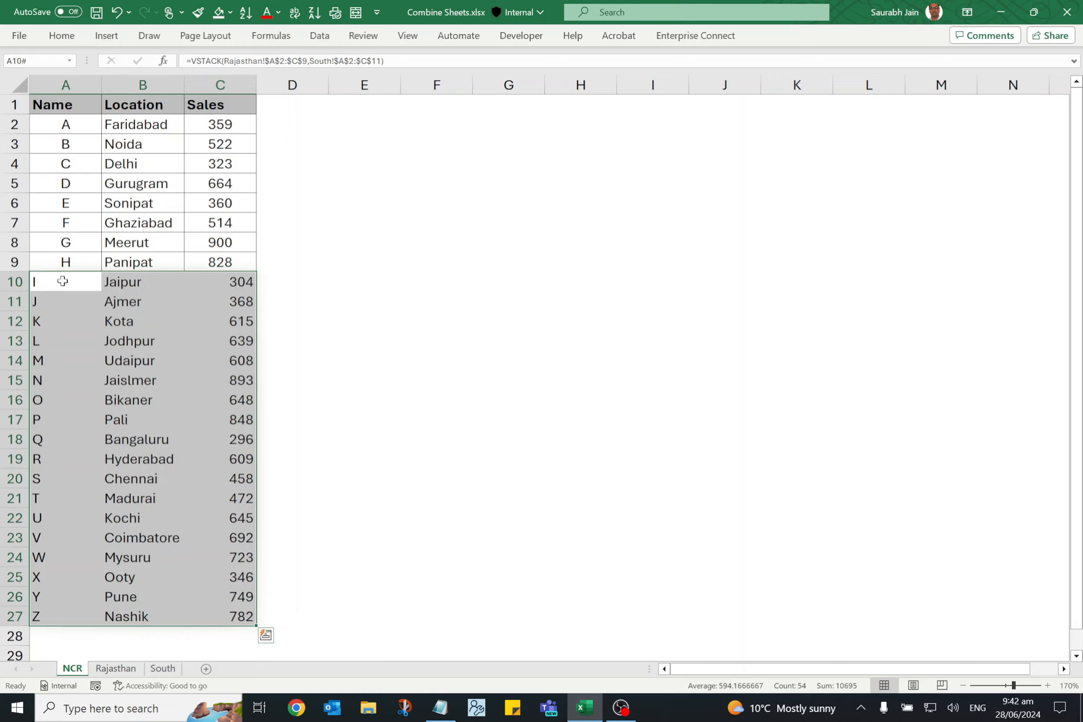
key("ctrl+c")
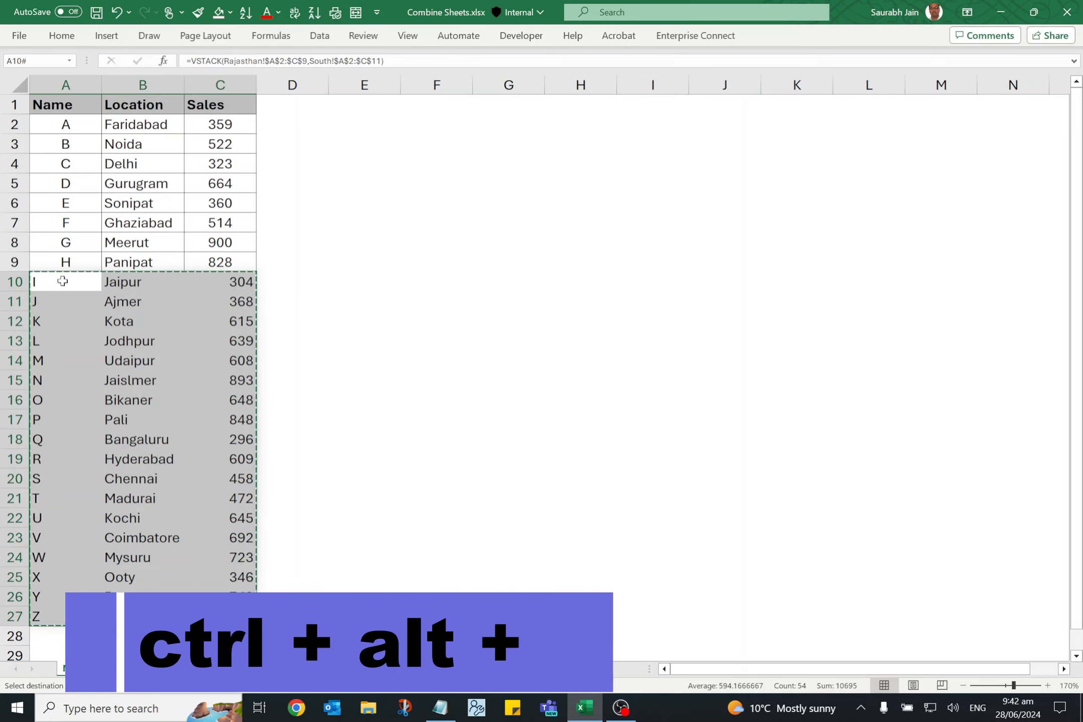
key("ctrl+alt+v")
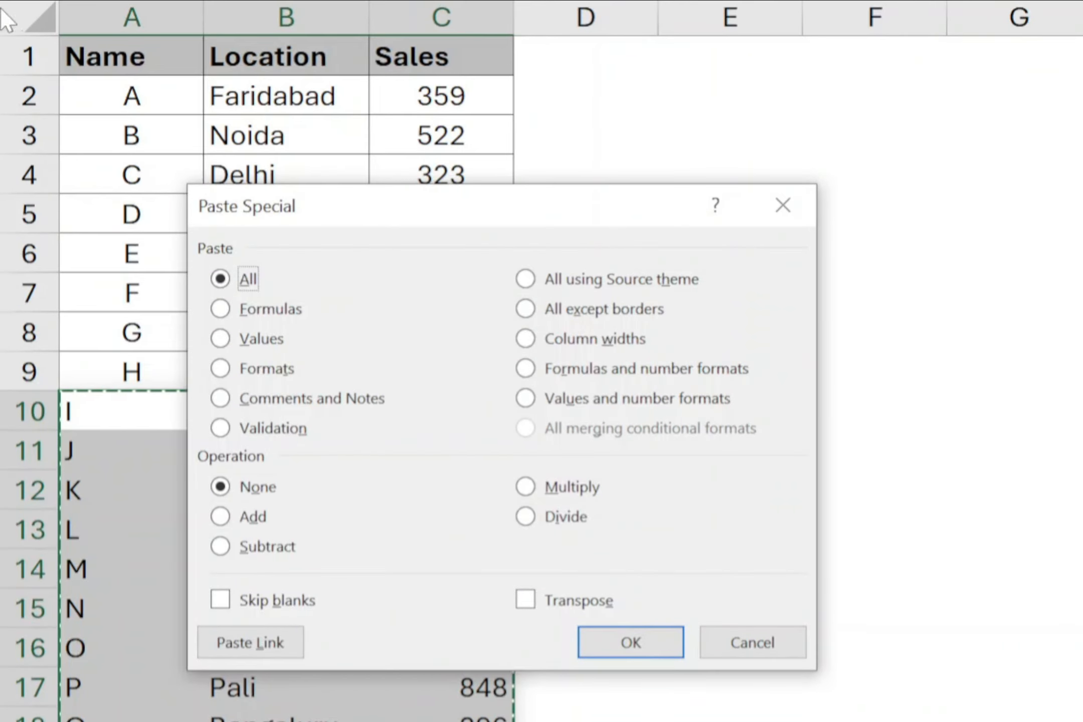
left_click(221, 338)
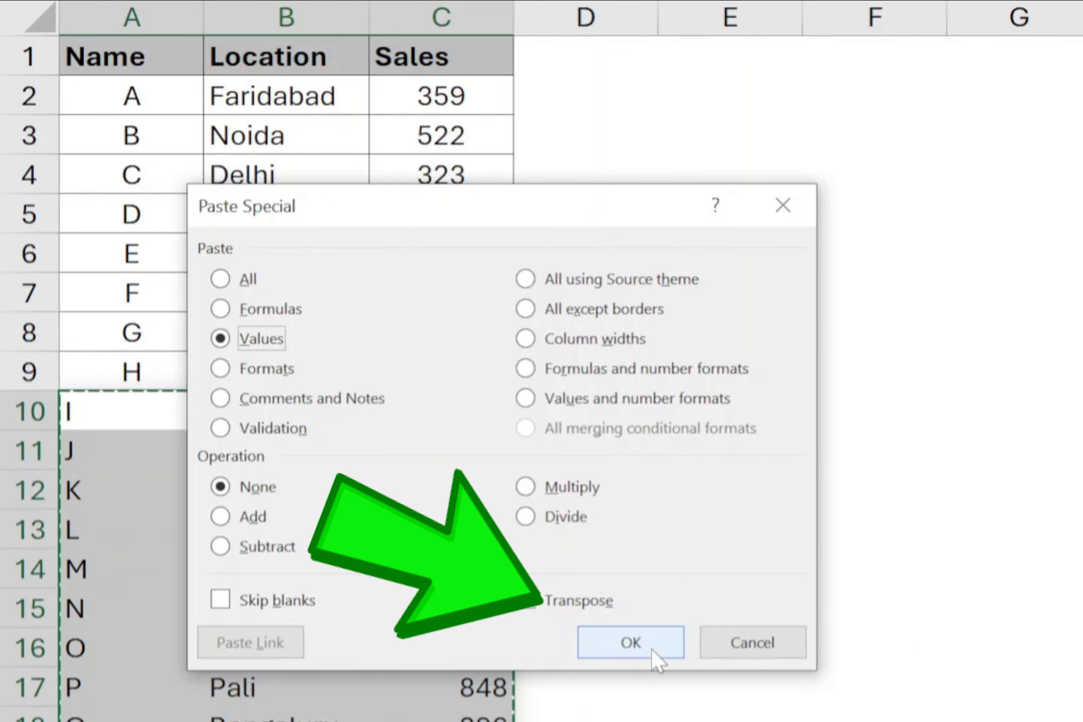
left_click(630, 643)
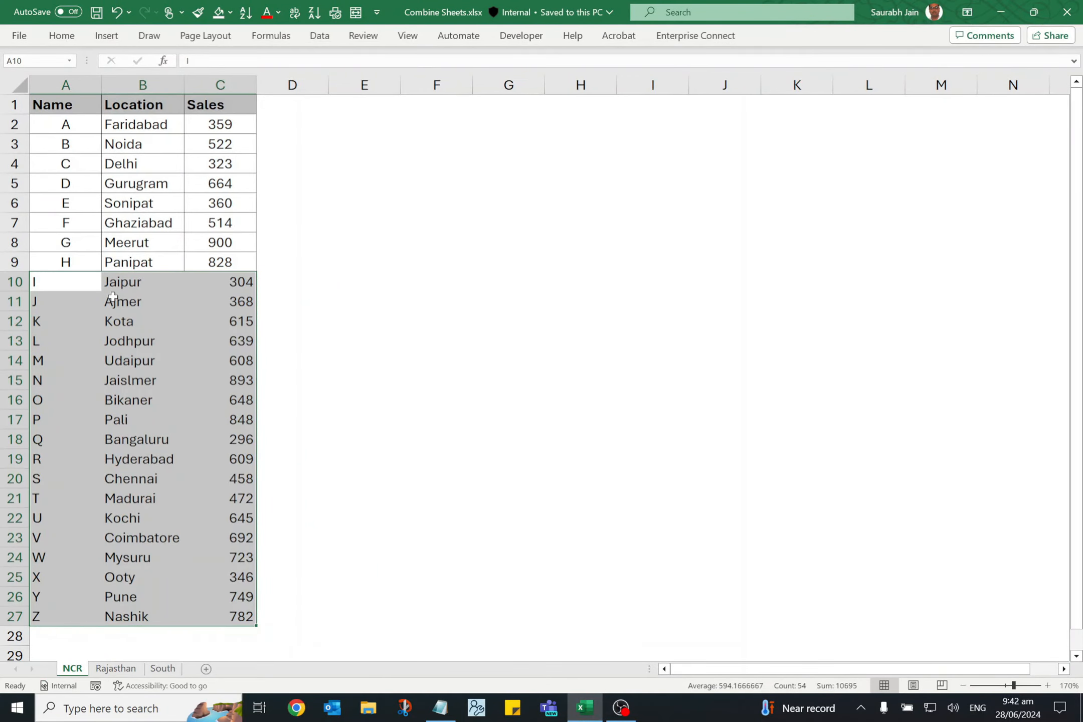
Copy the formatting of A2:C2 onto A10:C27 with Format Painter and save the workbook.
left_click(201, 256)
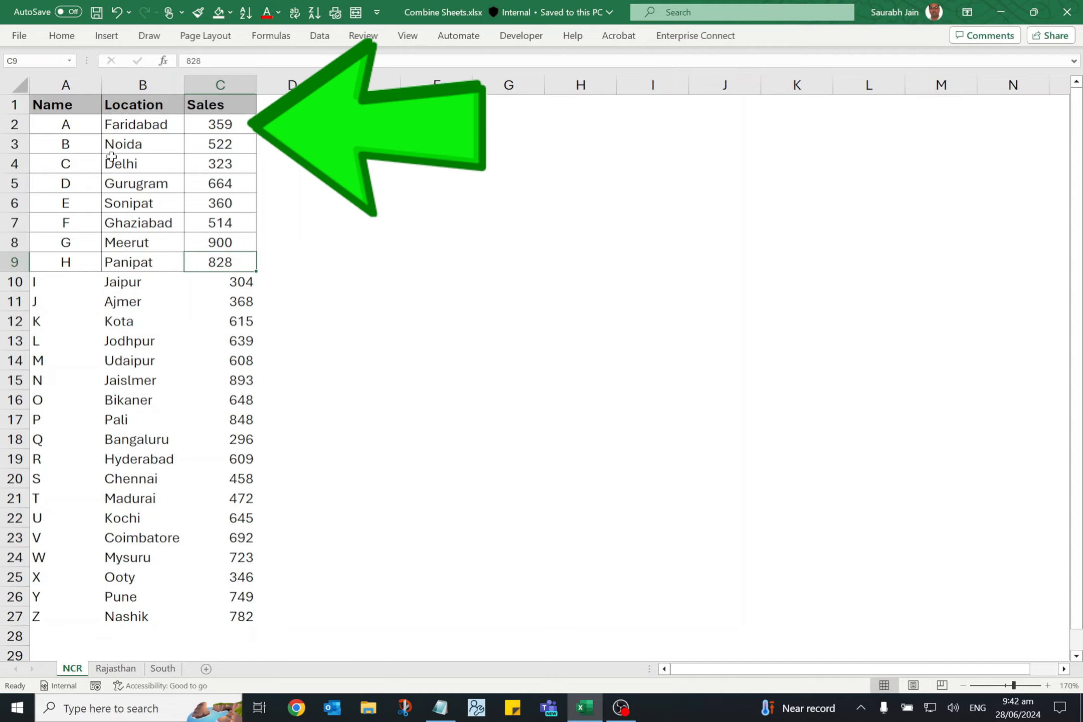
left_click_drag(66, 124, 205, 121)
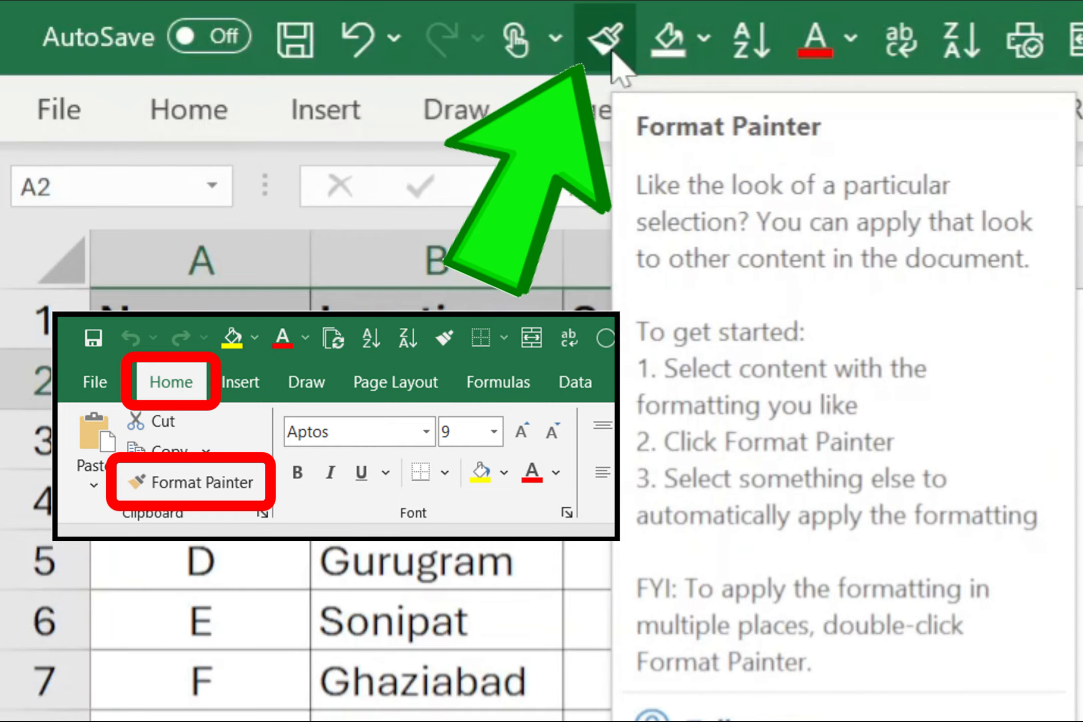
left_click(613, 55)
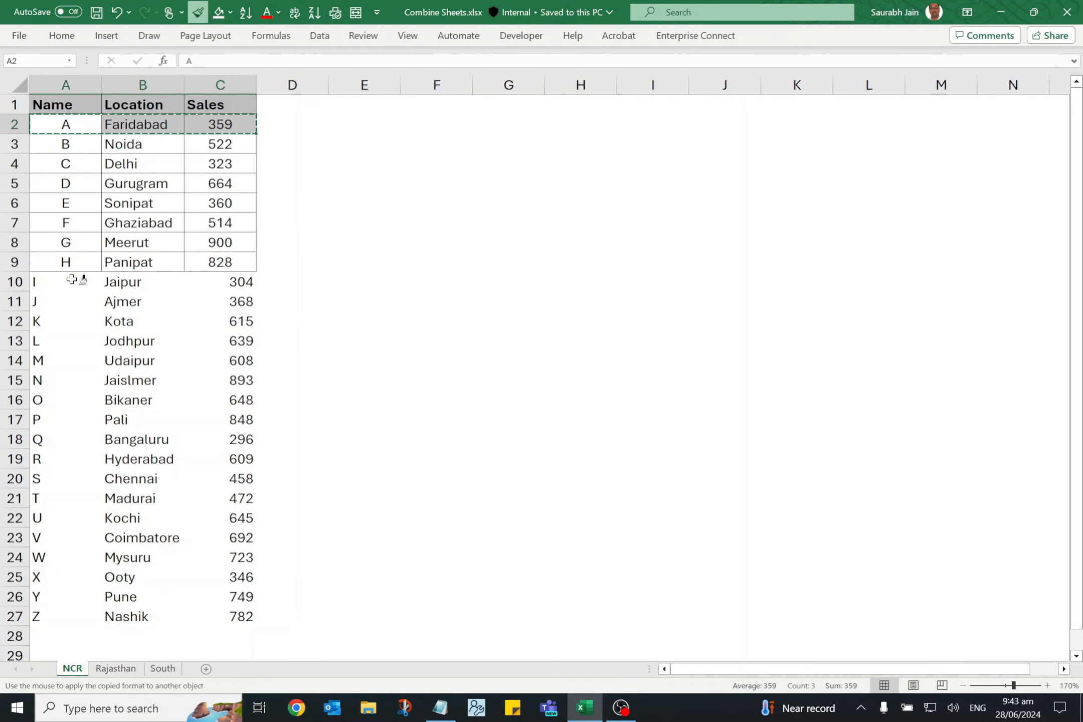
left_click(71, 279)
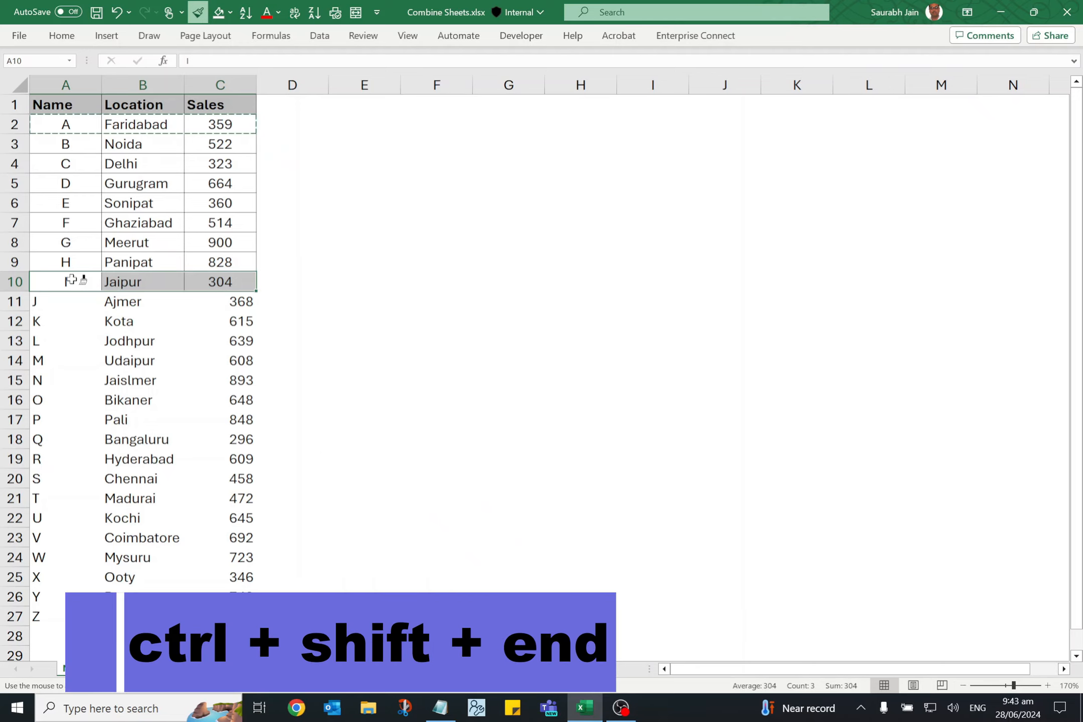
key("ctrl+shift+End")
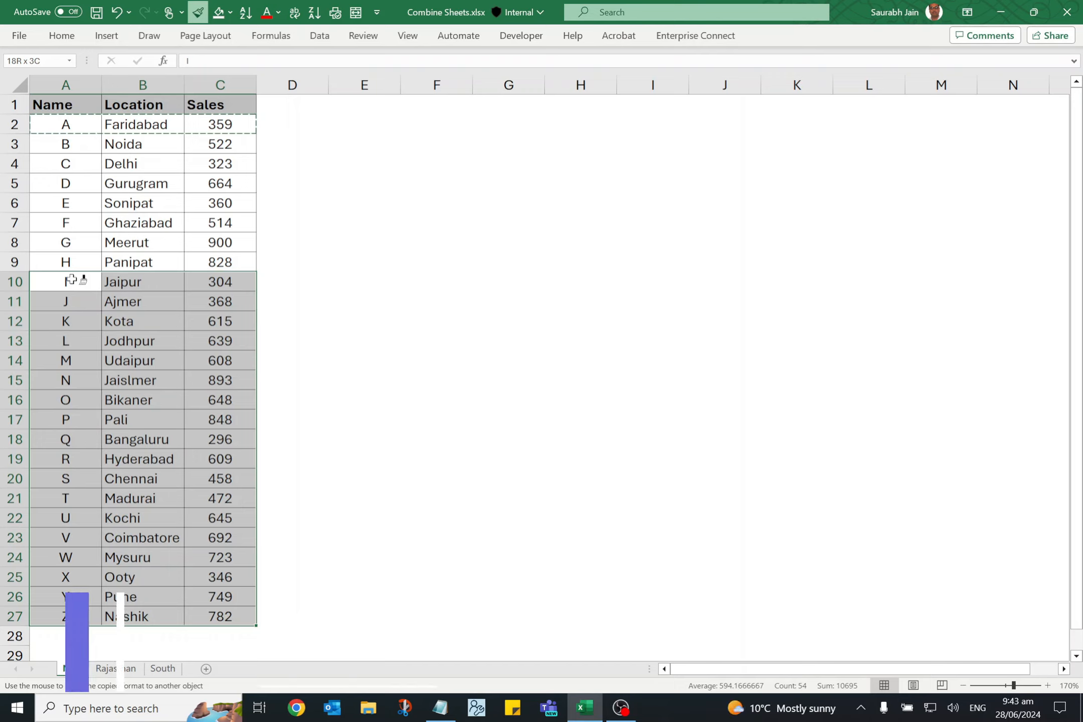
key("ctrl+s")
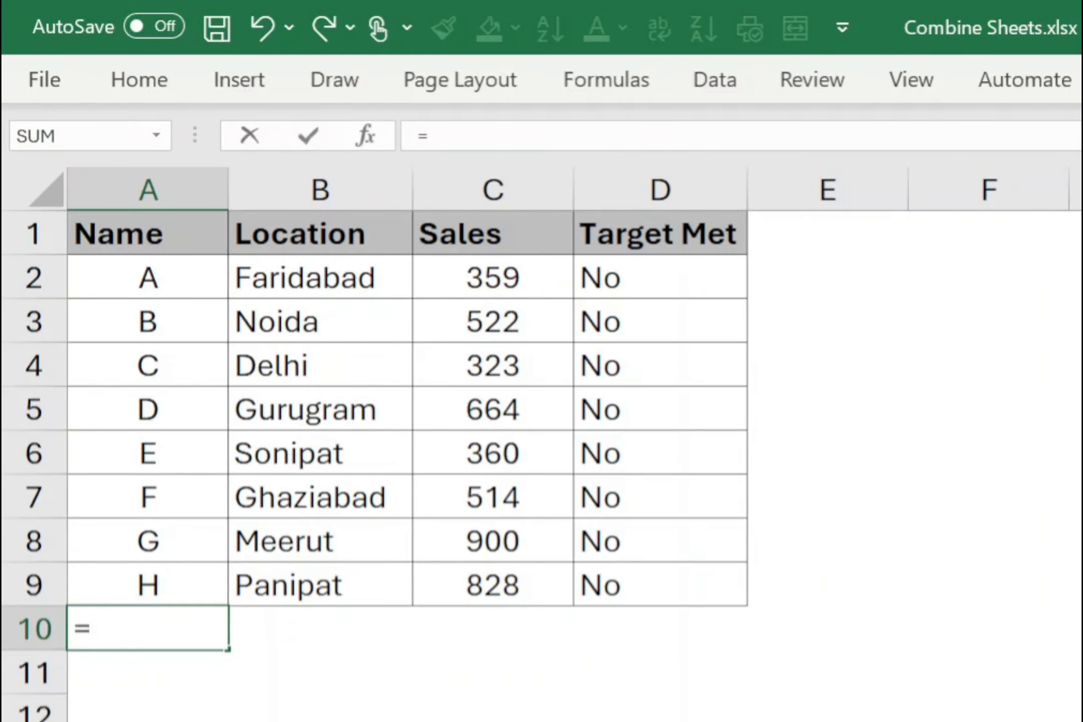
Begin a VSTACK formula in A10 of the four-column NCR sheet with the Rajasthan range $A$2:$D$9 as the first array.
type("vstack(")
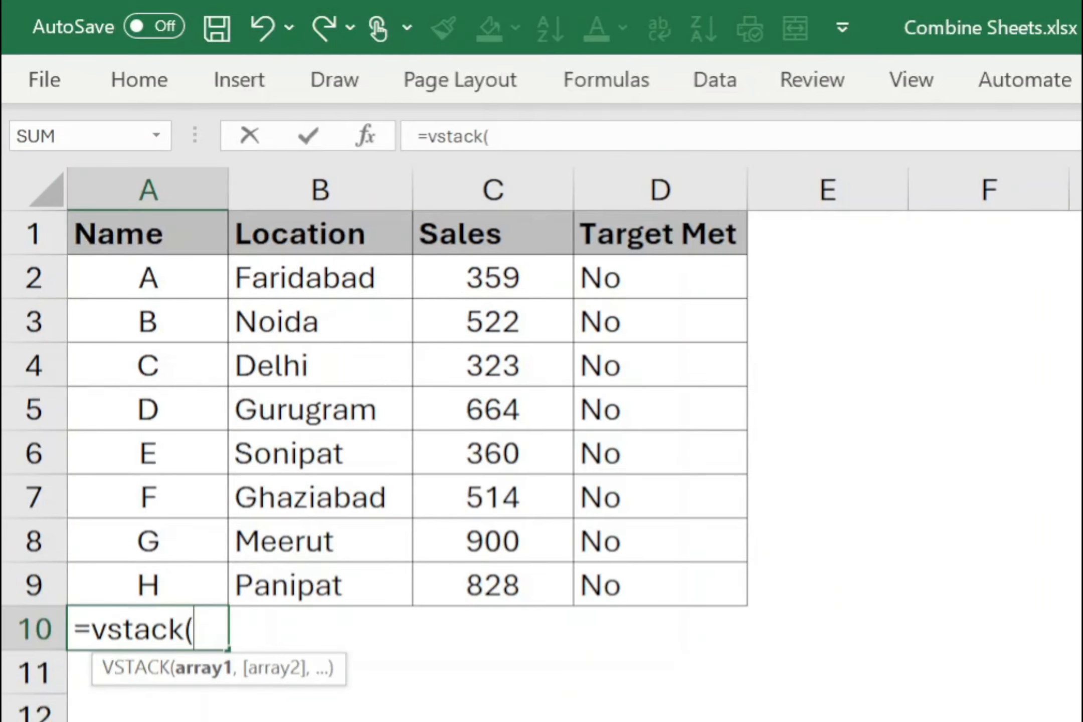
key("ctrl+Page_Down")
left_click(164, 271)
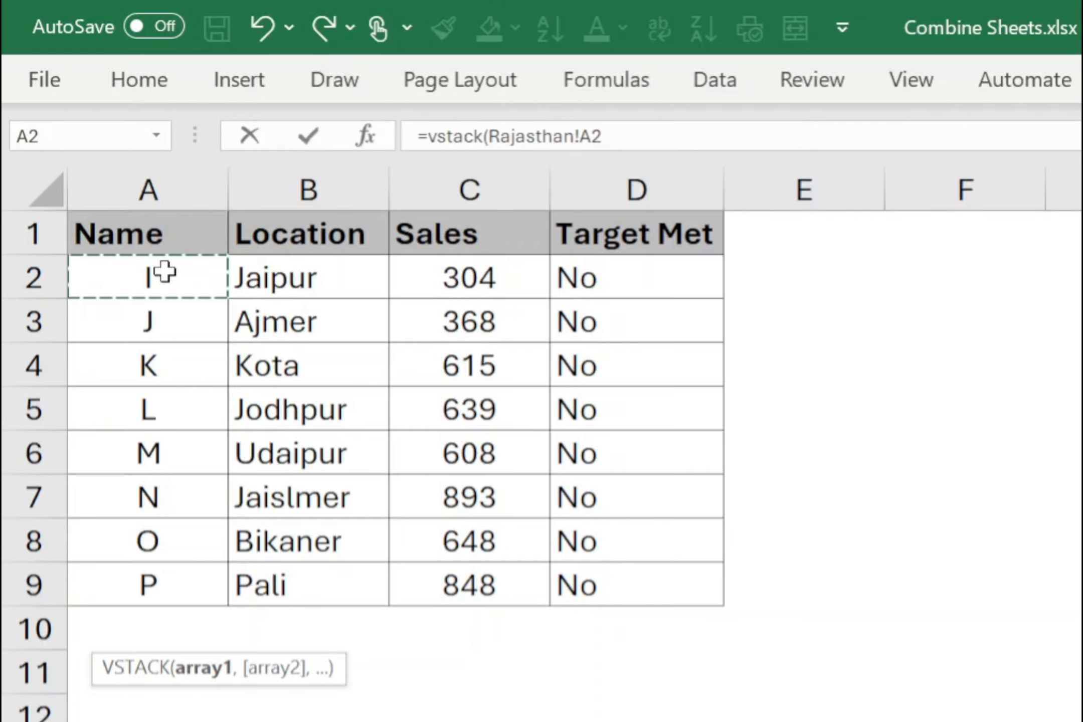
key("ctrl+shift+Right")
key("ctrl+shift+Down")
key("F4")
Add the three-column South range $A$2:$C$11 as the second array and complete the VSTACK formula.
type(",")
key("ctrl+Page_Down")
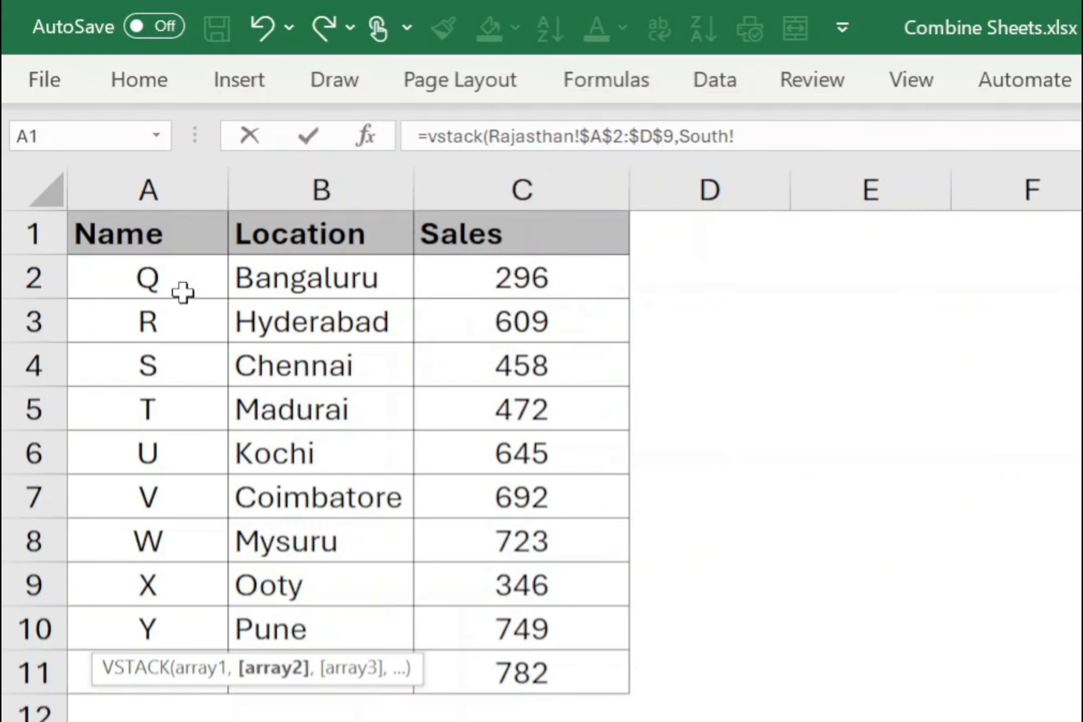
left_click(183, 292)
key("ctrl+shift+Right")
key("ctrl+shift+Down")
key("F4")
key("Return")
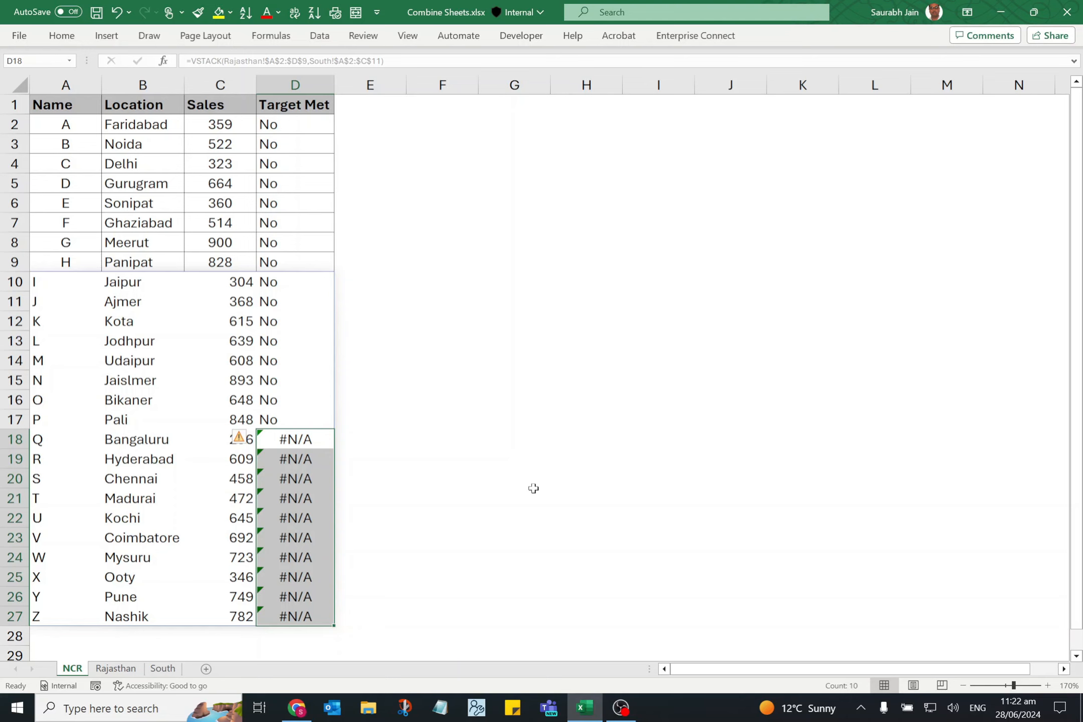
Wrap the VSTACK formula in A10 in IFERROR with "Not Available" as the value for errors.
left_click(65, 282)
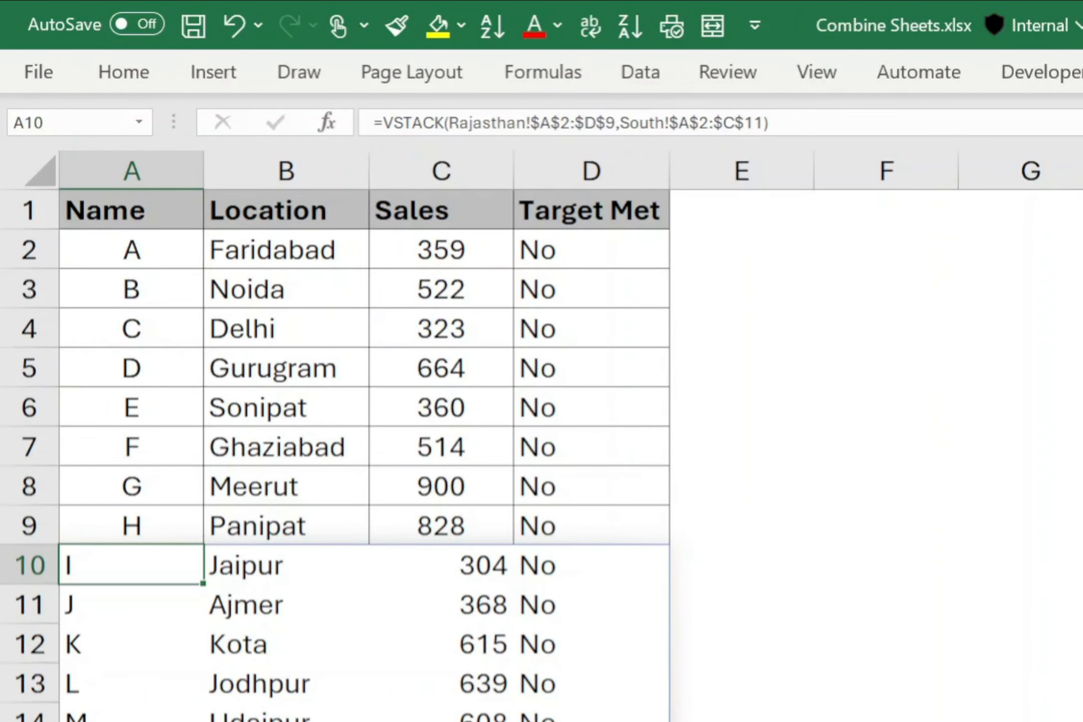
left_click(382, 122)
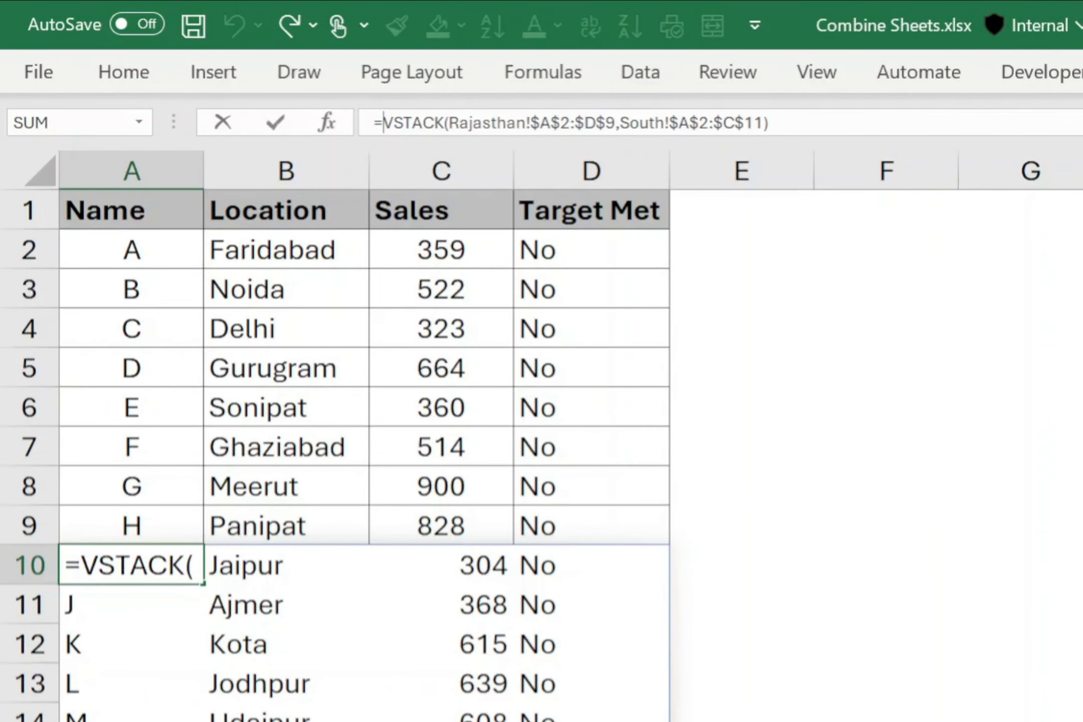
type("IFERROR")
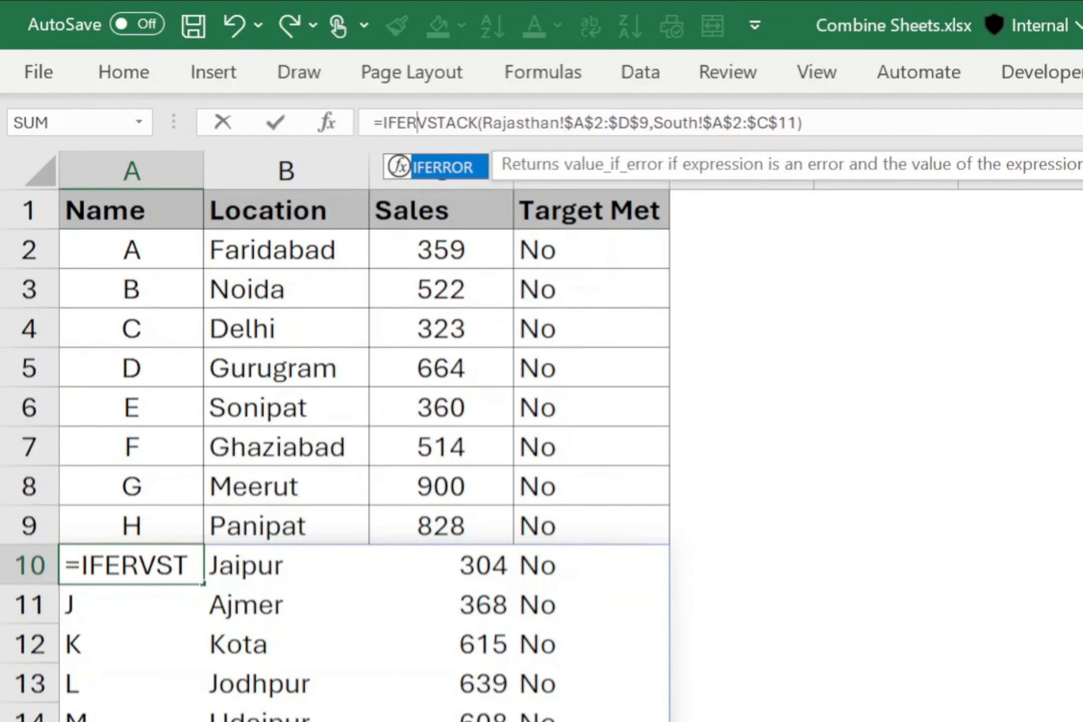
type("(")
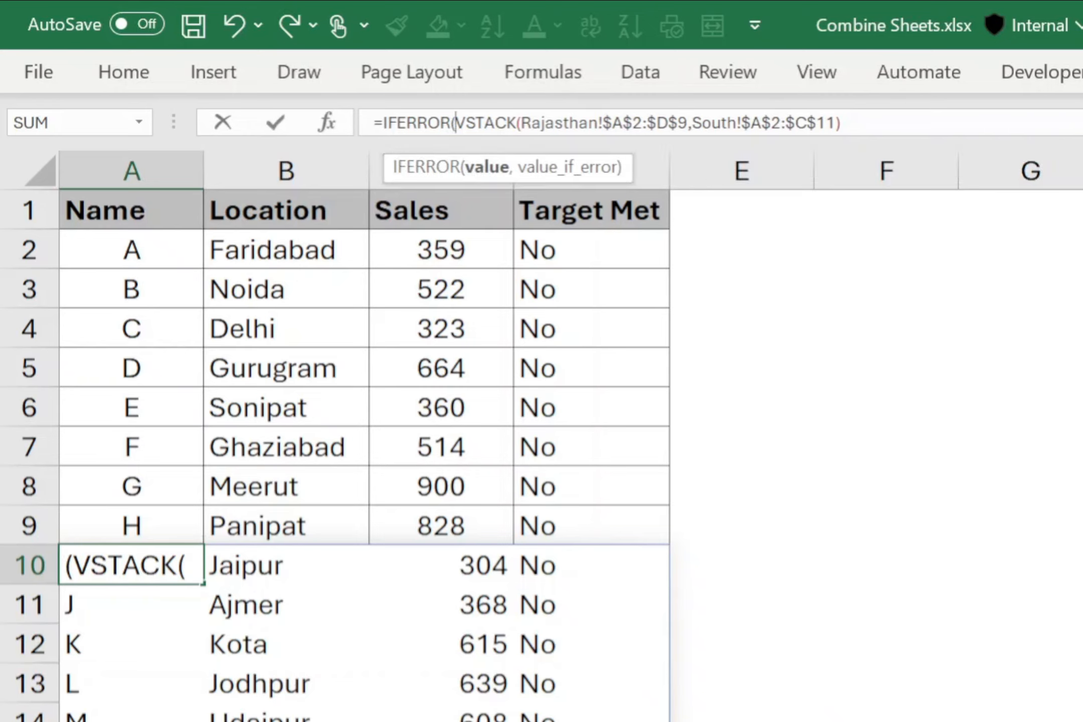
left_click(841, 123)
type(",")
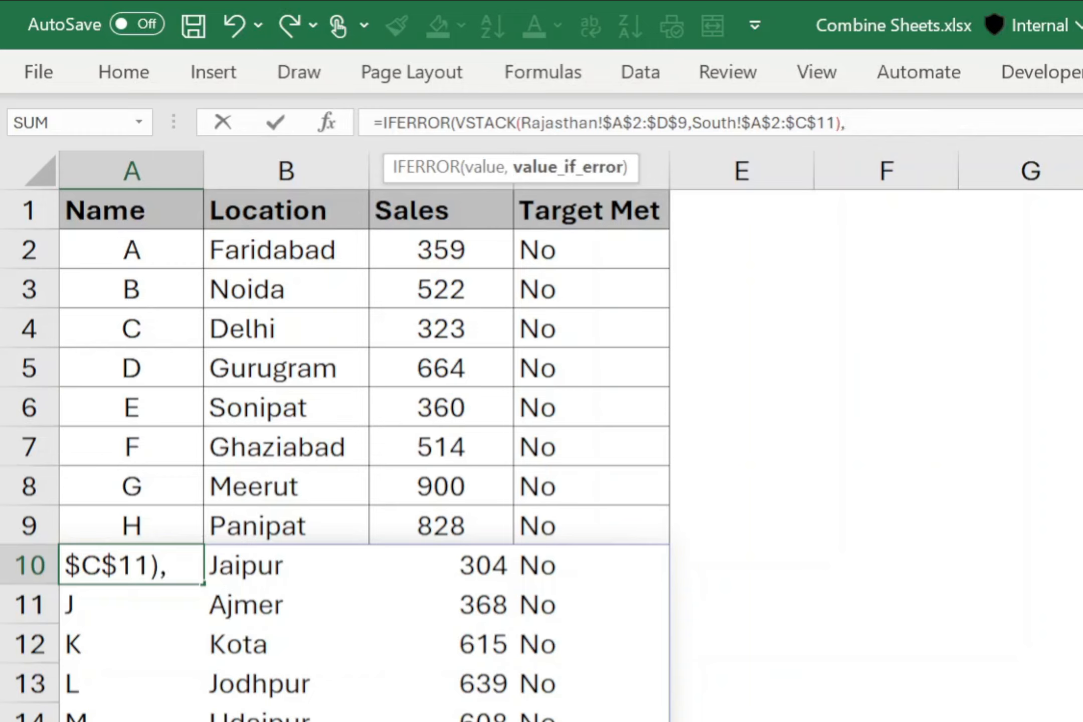
type("\"Not ")
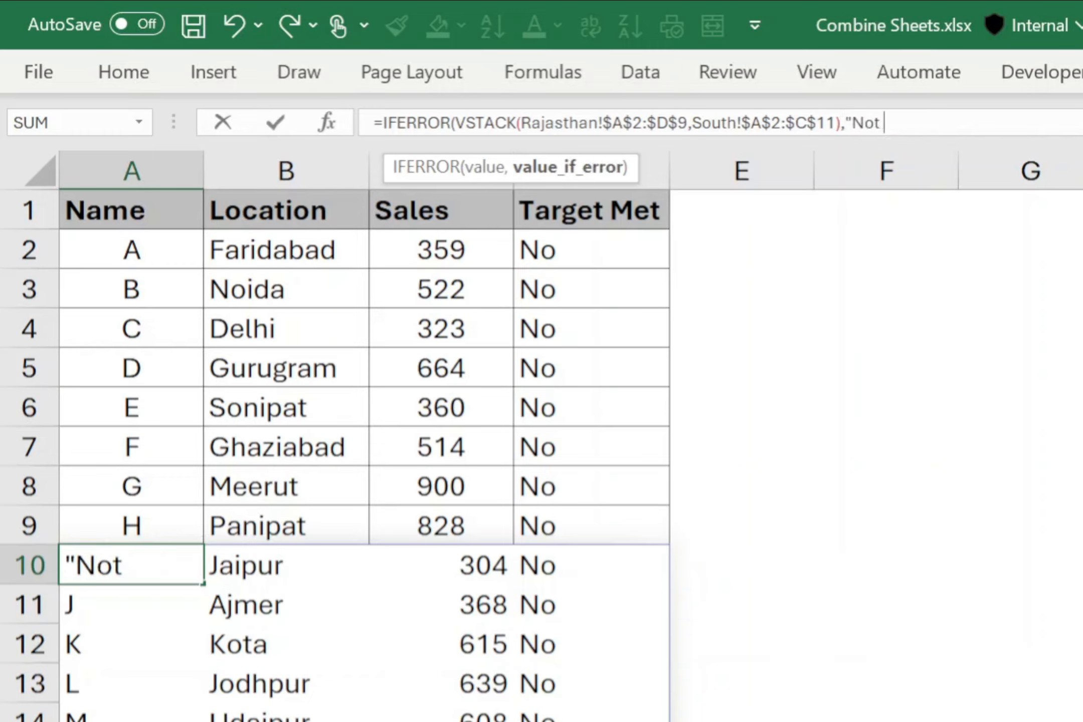
type("Available\"")
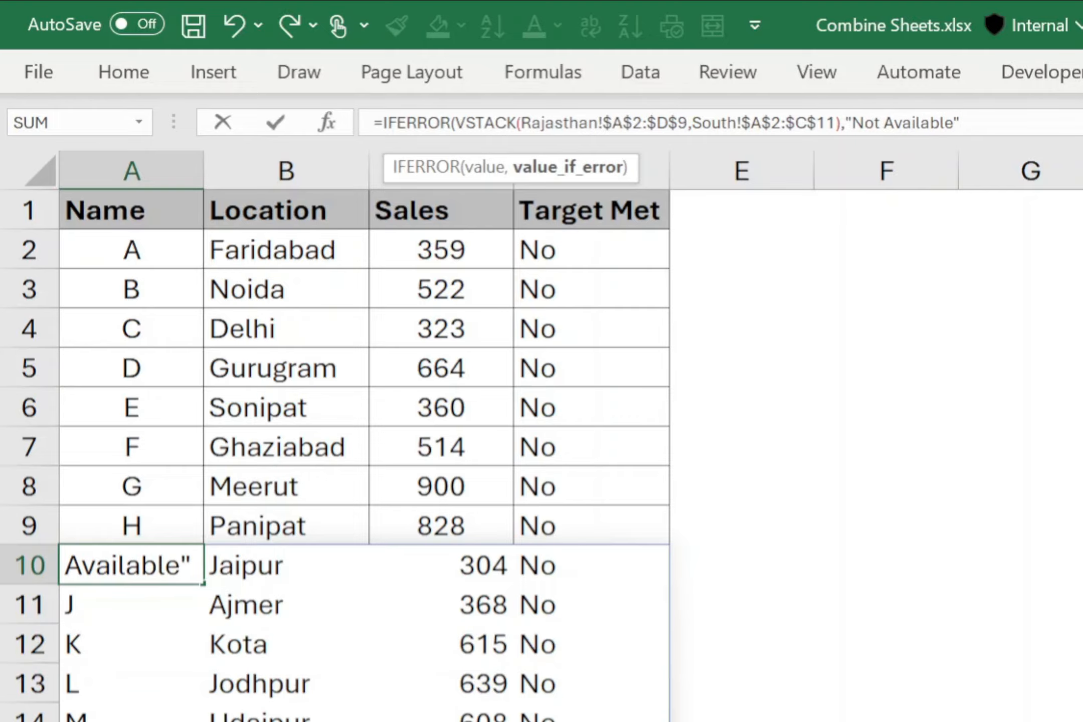
type(")")
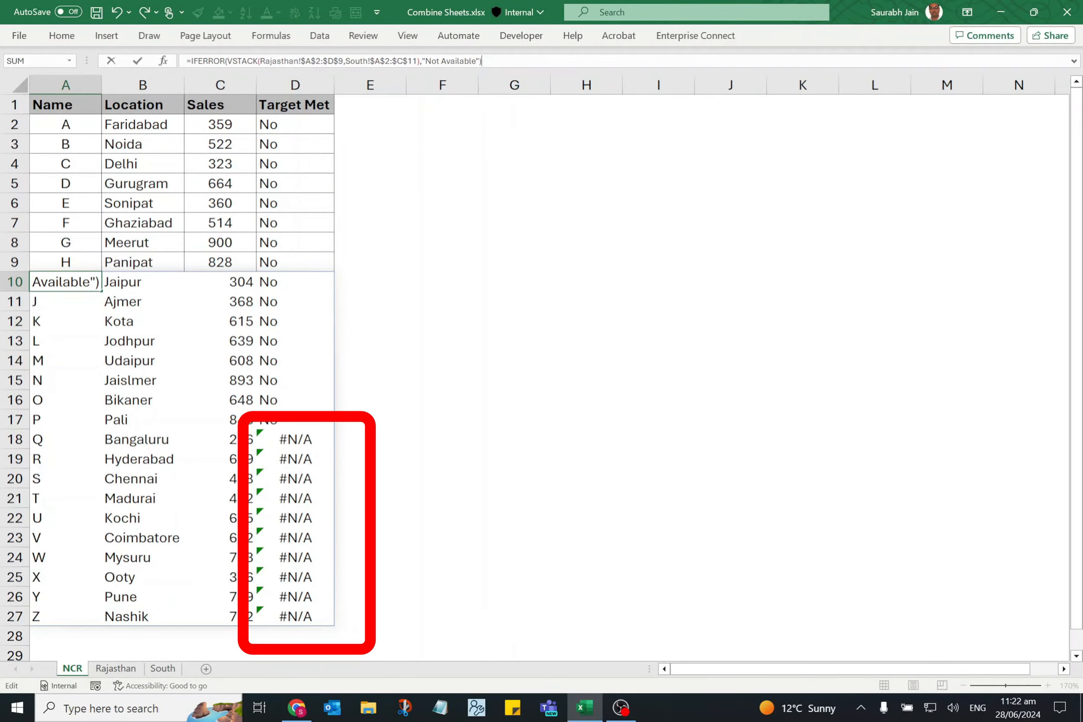
key("Return")
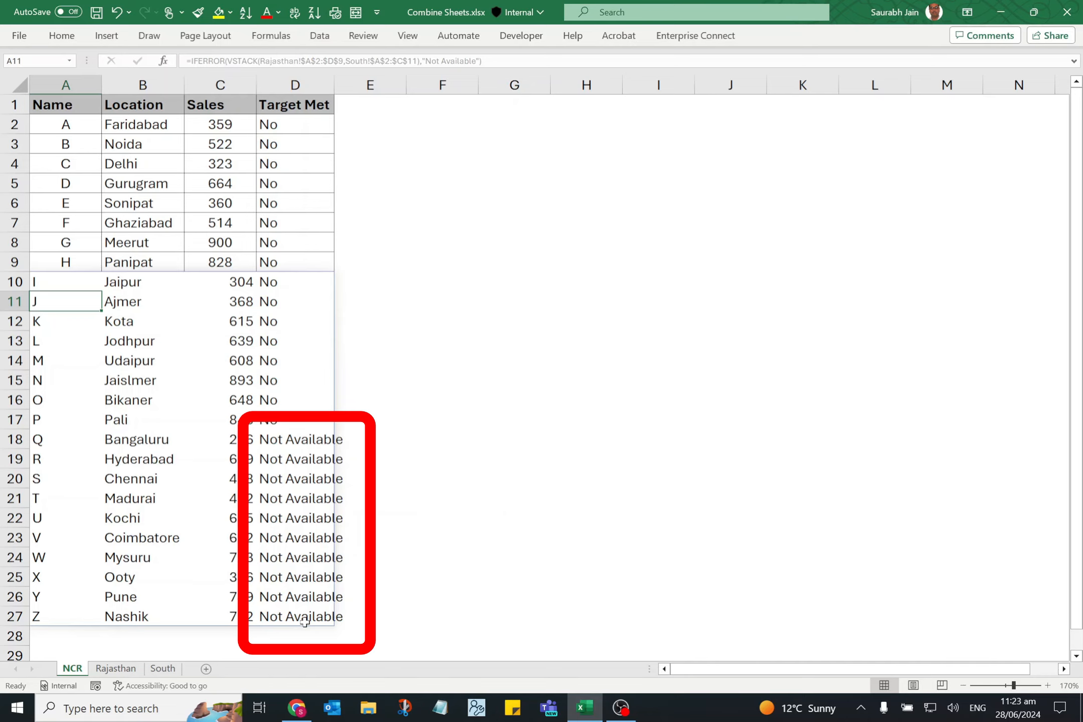
Select the combined records in A10:D27 of the NCR sheet, starting from A10.
left_click(88, 286)
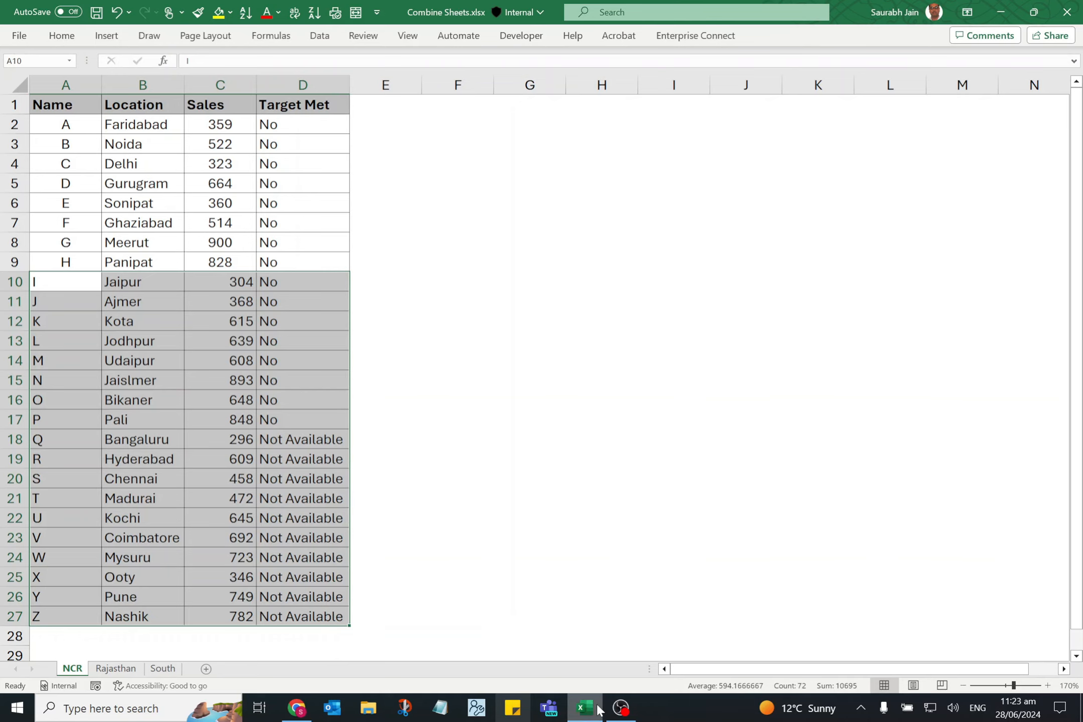